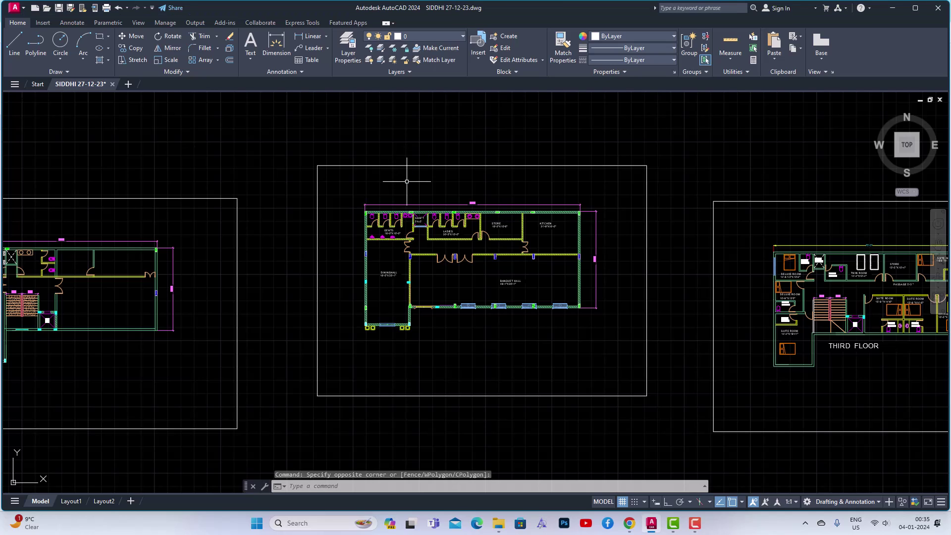
Check 'Display the Quick Properties Palette on selection' in Drafting Settings (DS) and confirm with OK
scroll(406, 182, "down", 2)
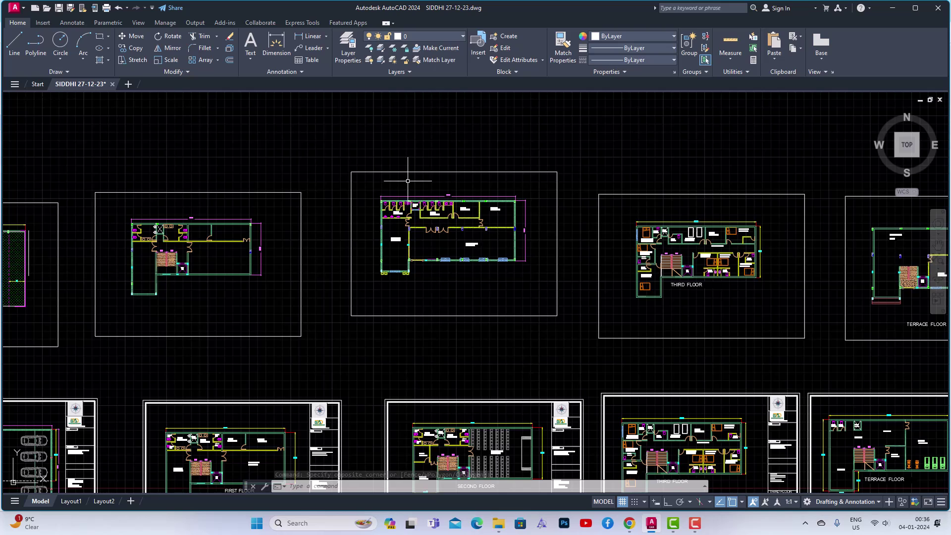
scroll(547, 176, "up", 4)
scroll(569, 176, "down", 2)
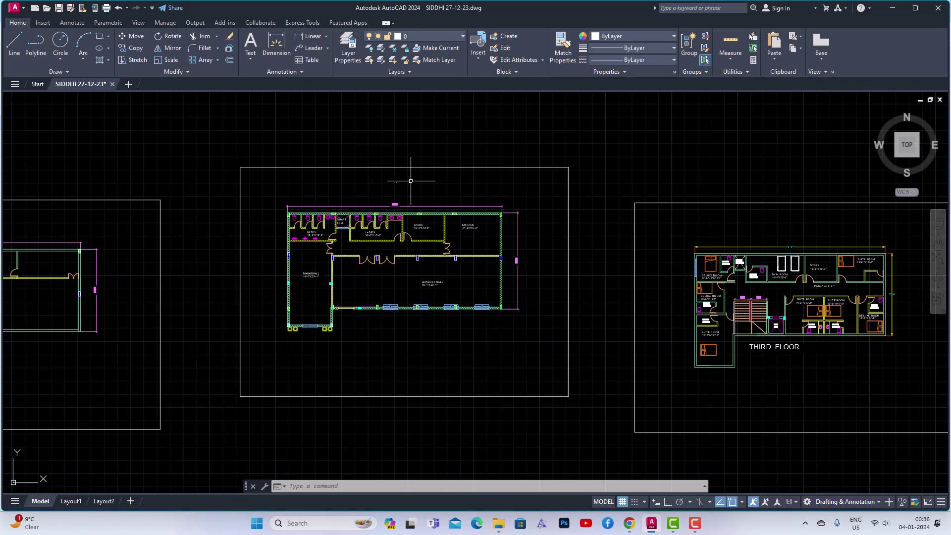
scroll(284, 192, "up", 4)
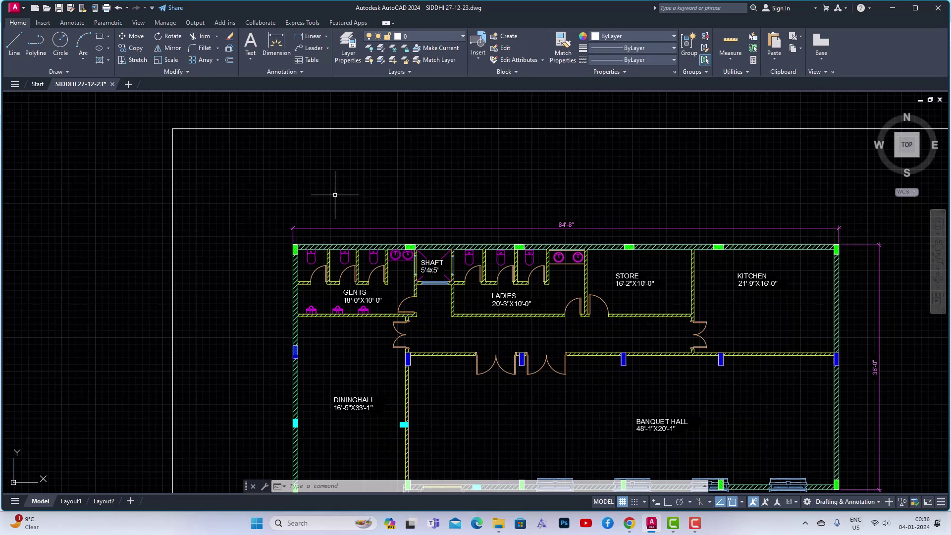
scroll(335, 195, "down", 2)
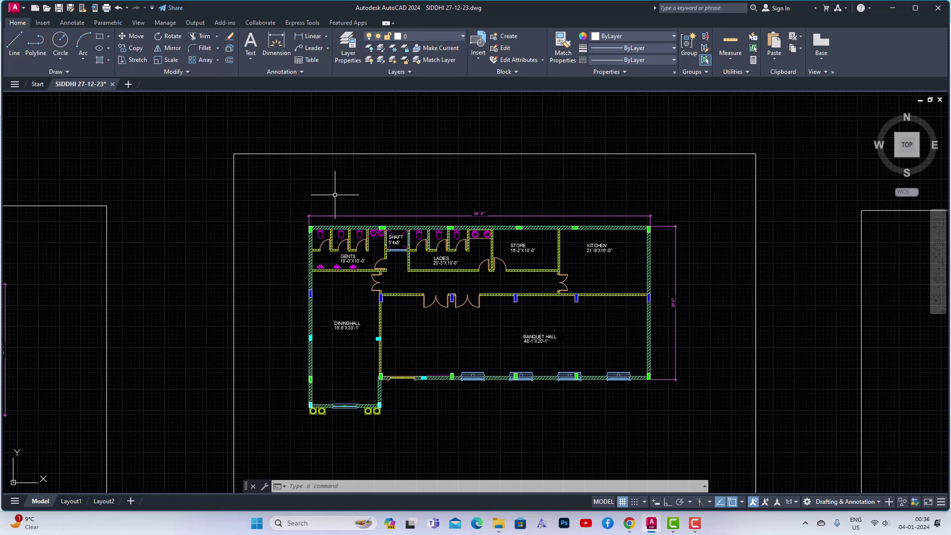
type("DS")
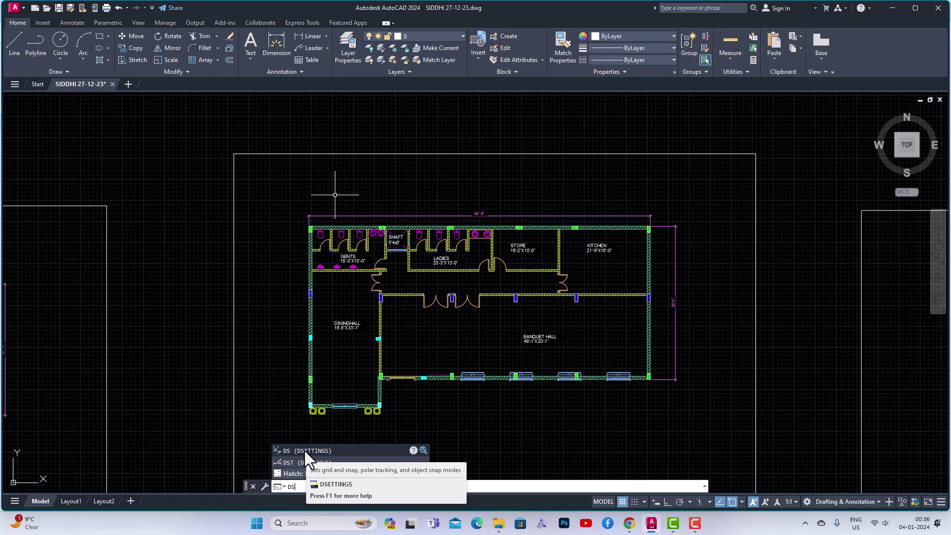
left_click(305, 450)
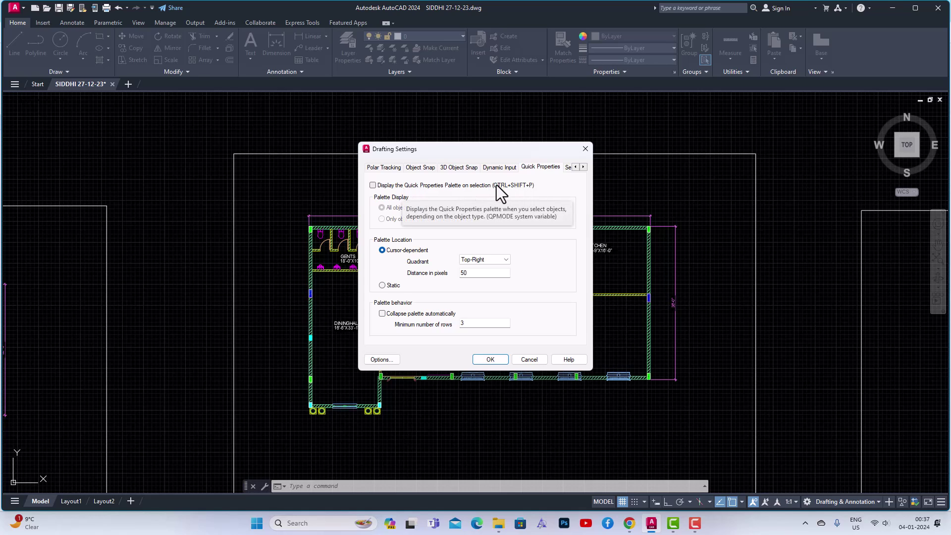
left_click(373, 186)
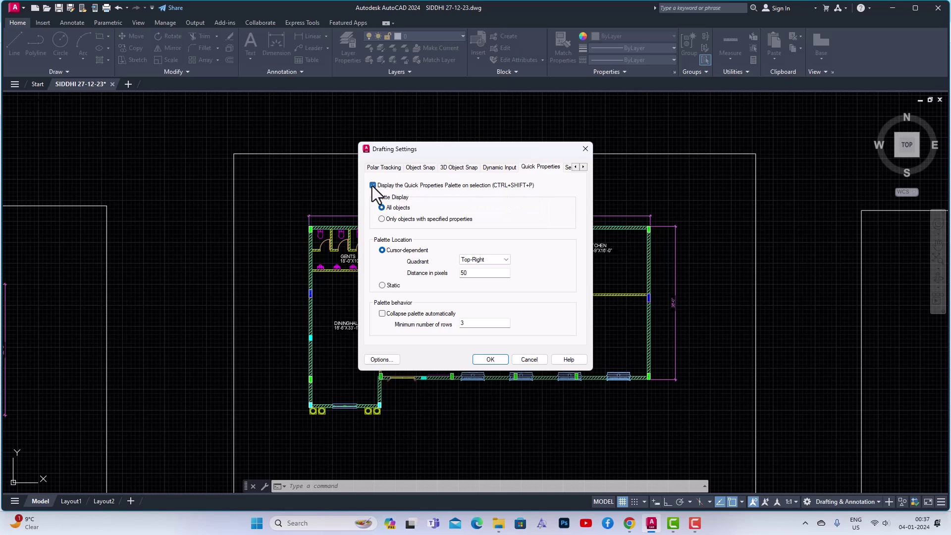
left_click(488, 359)
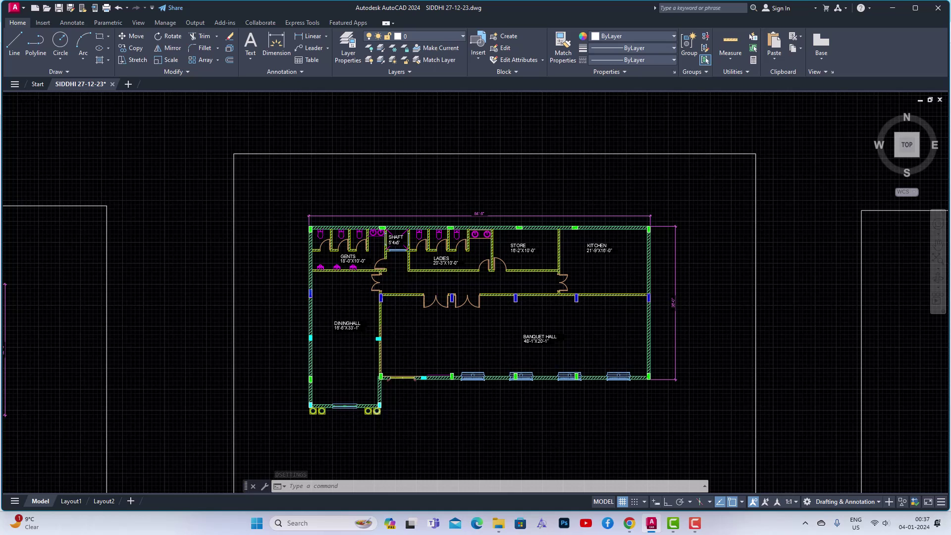
Zoom near the Ladies room and select its wall hatch (layer A-WALL-PATT, pattern FP_1)
scroll(380, 414, "up", 2)
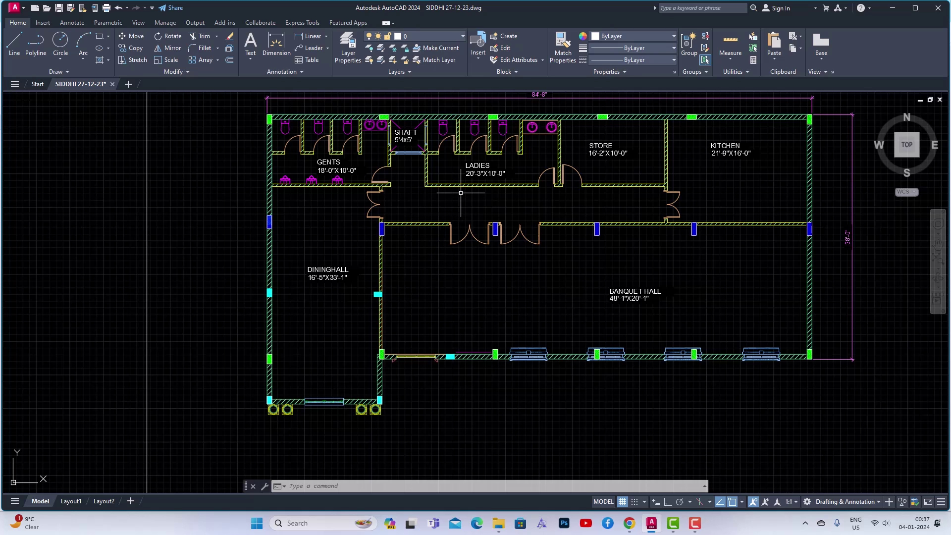
scroll(461, 196, "up", 6)
scroll(463, 211, "down", 2)
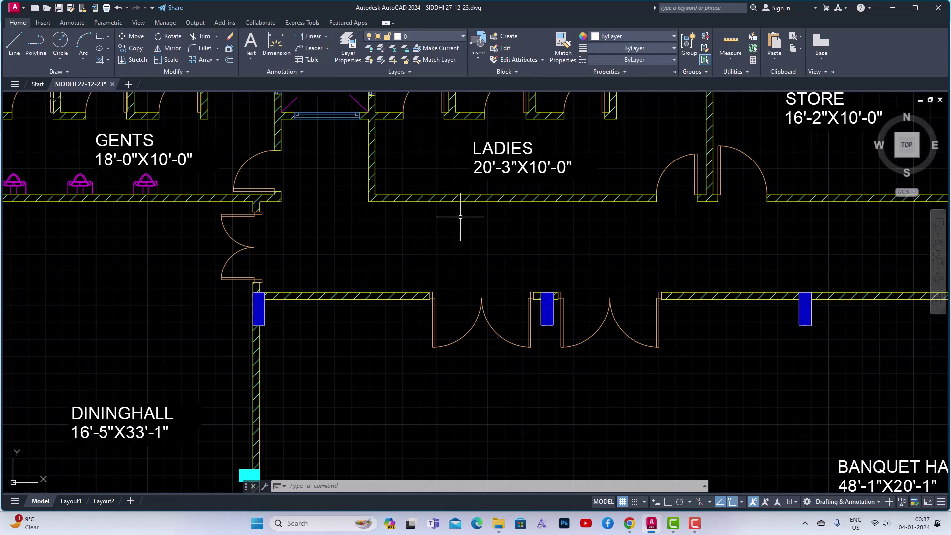
left_click(478, 197)
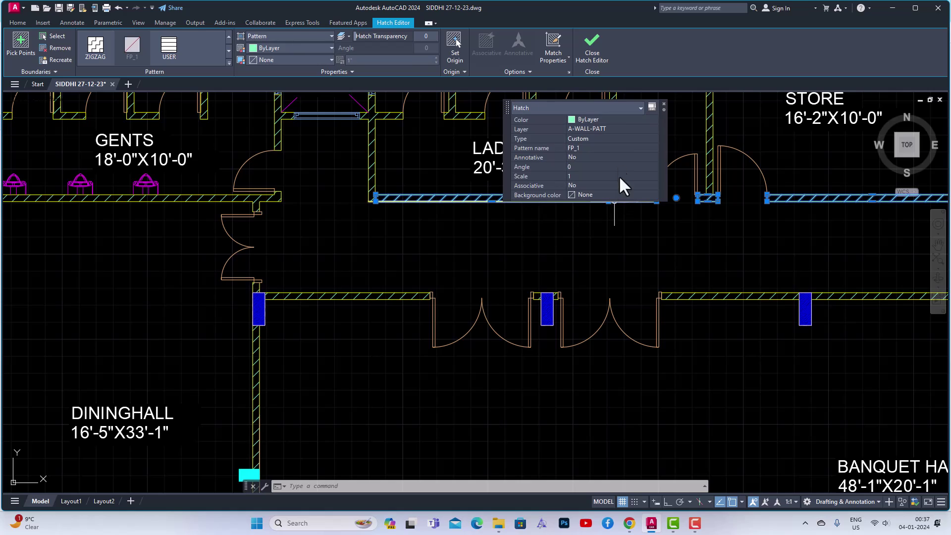
Keep the hatch colour ByLayer and its layer A-WALL-PATT in Quick Properties
left_click(572, 118)
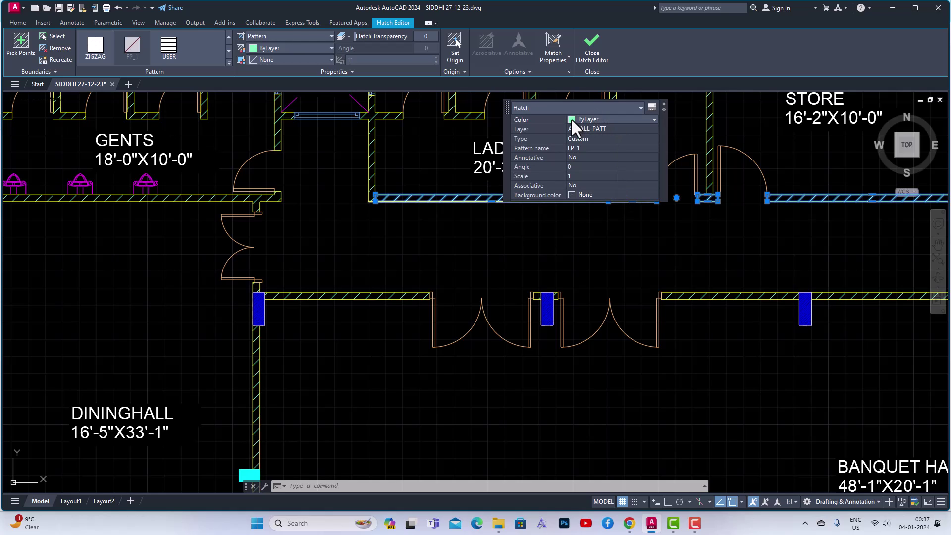
left_click(598, 118)
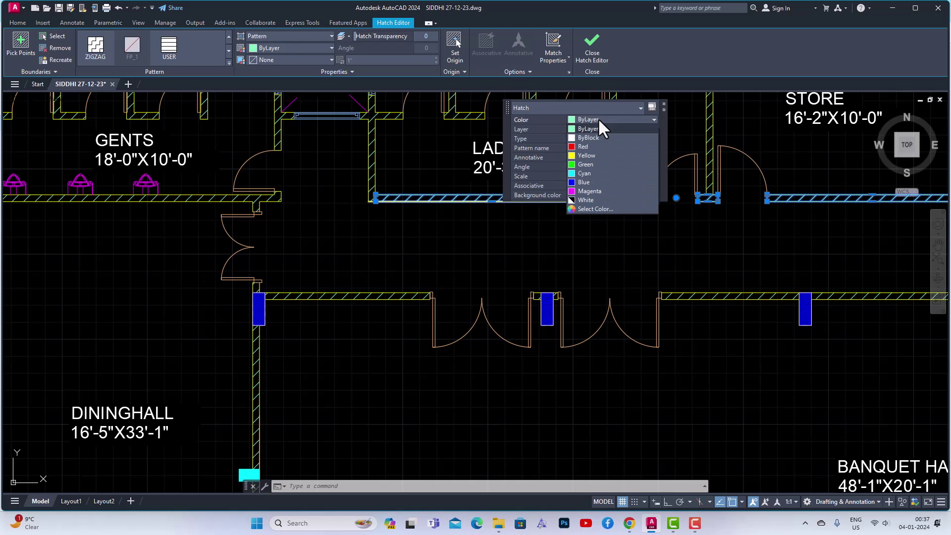
left_click(595, 127)
left_click(595, 128)
left_click(595, 128)
left_click(595, 128)
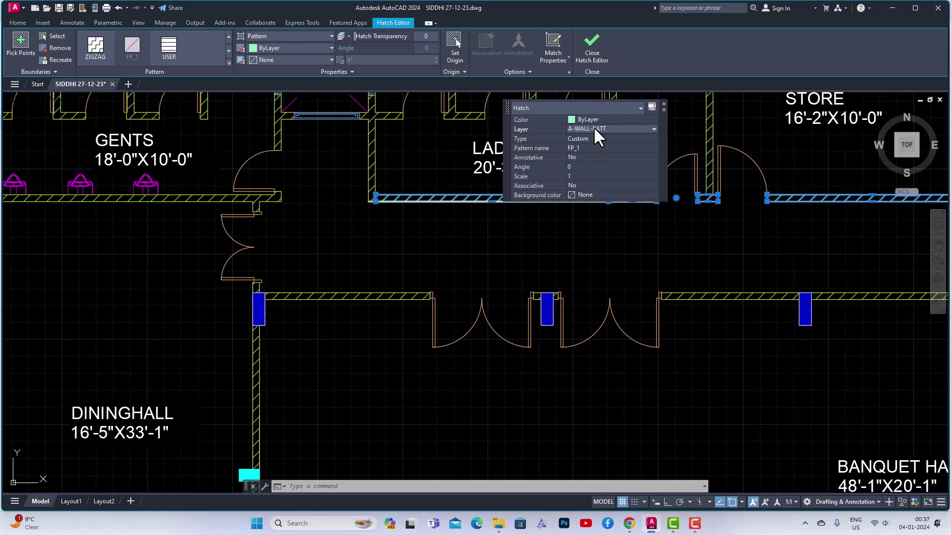
Set the hatch scale to 2 and leave the background colour as None
left_click(570, 177)
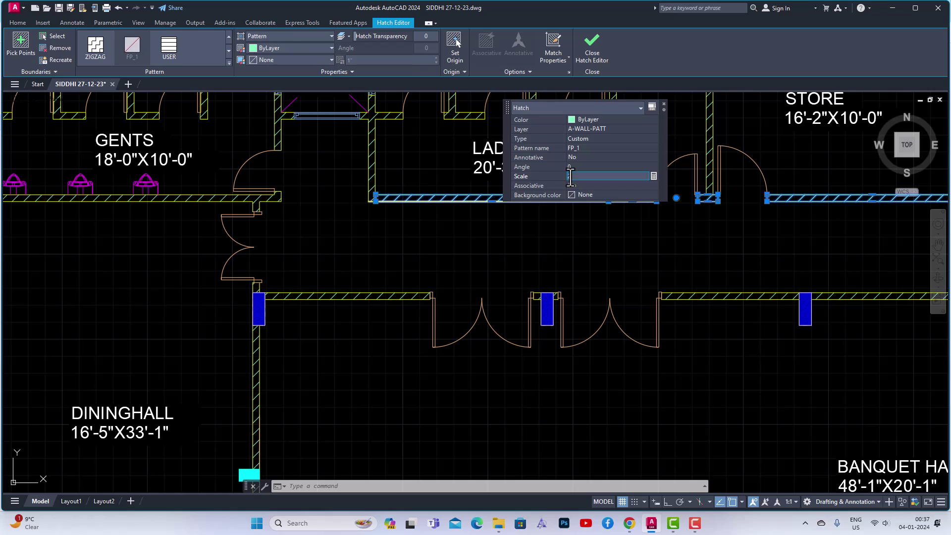
key("Return")
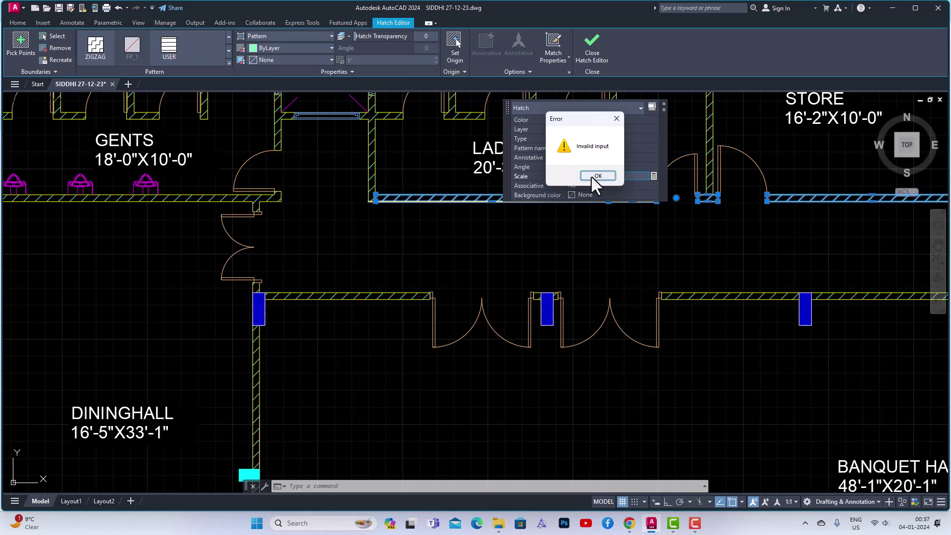
left_click(592, 176)
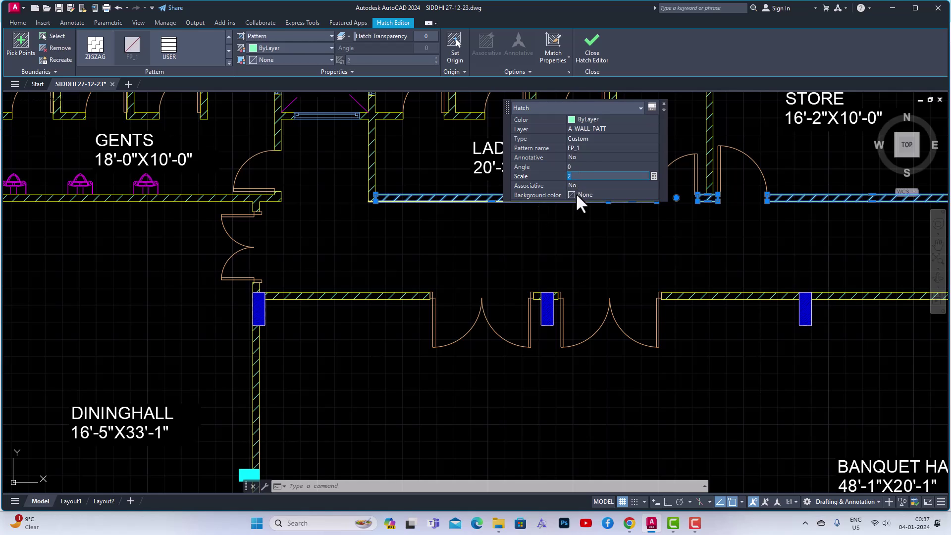
left_click(594, 194)
left_click(594, 195)
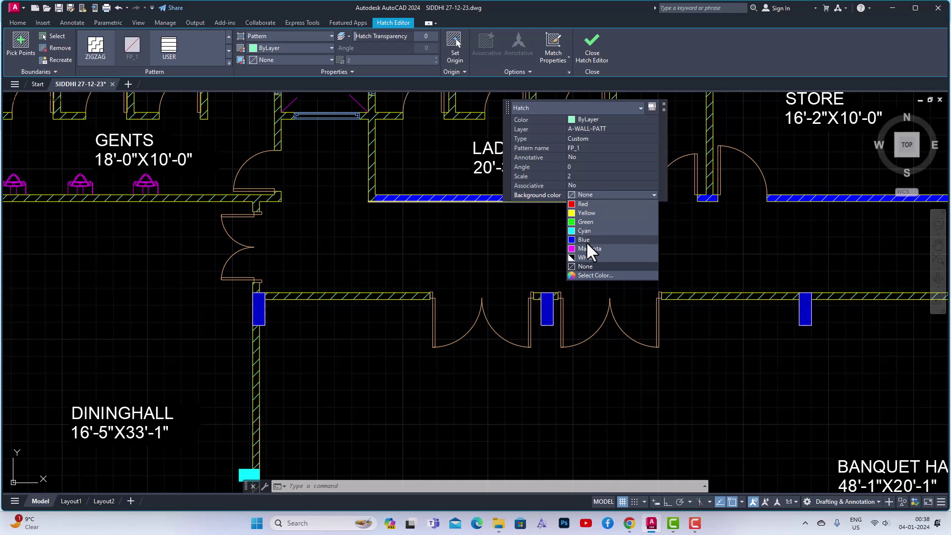
left_click(586, 173)
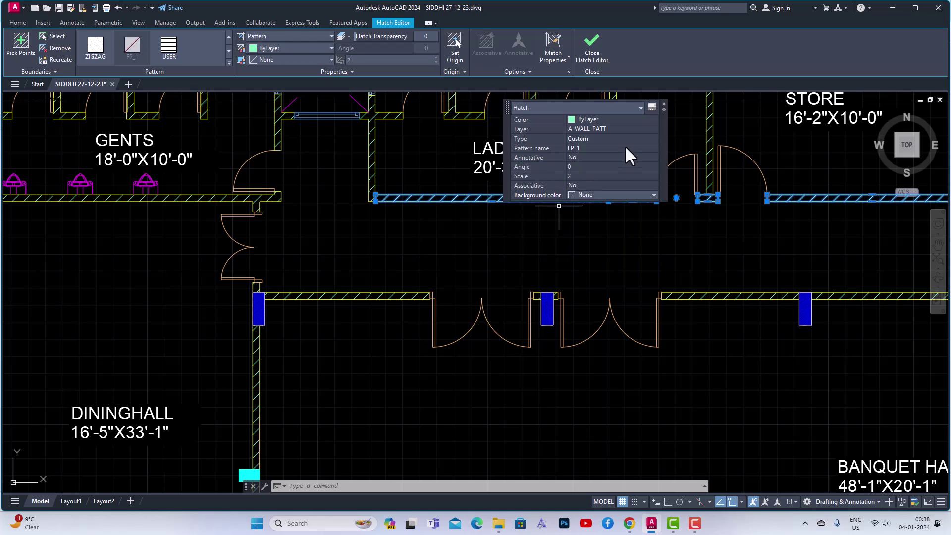
In CUI, check Linetype, Lineweight, Color 1 and Color 2 for Hatch, keep Associative, then Apply and OK
left_click(652, 107)
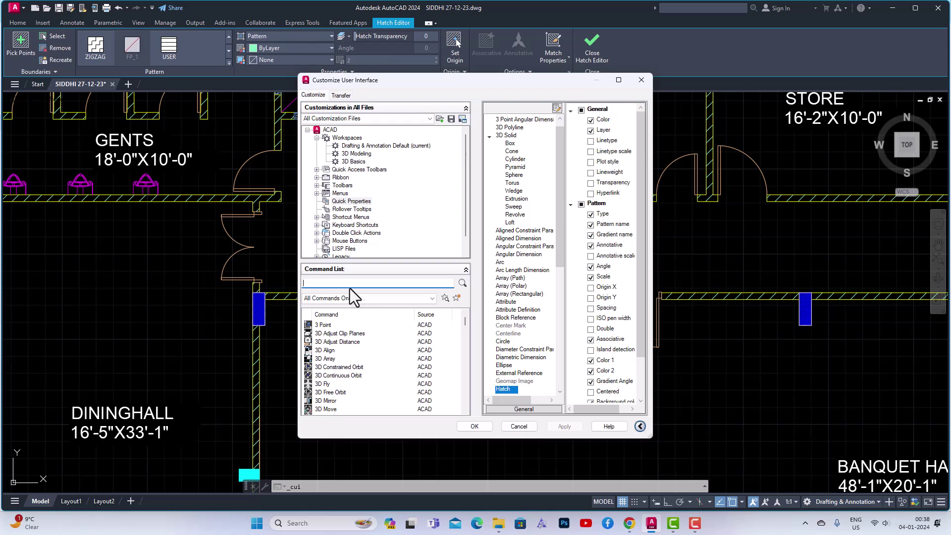
left_click(591, 141)
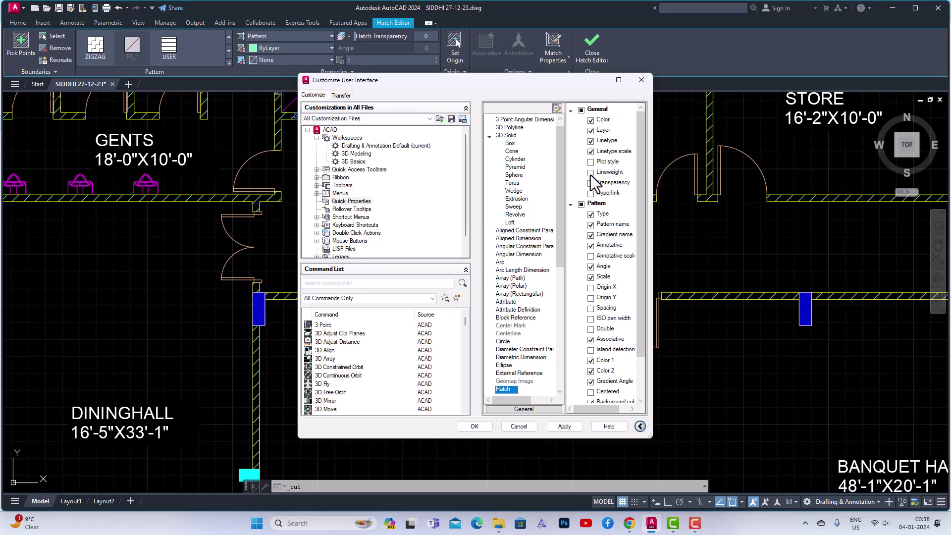
left_click(591, 173)
scroll(605, 366, "down", 1)
scroll(604, 367, "down", 1)
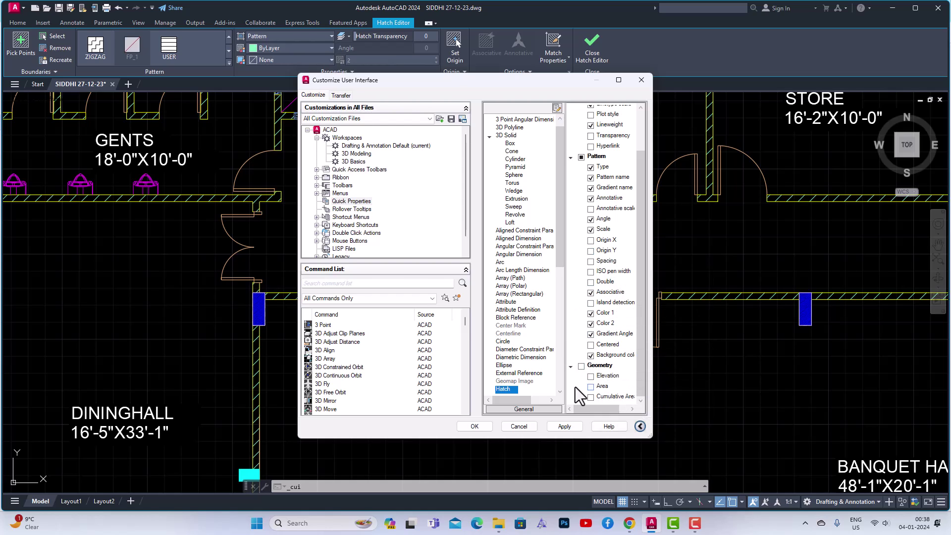
left_click(591, 313)
left_click(590, 323)
left_click(591, 292)
left_click(563, 426)
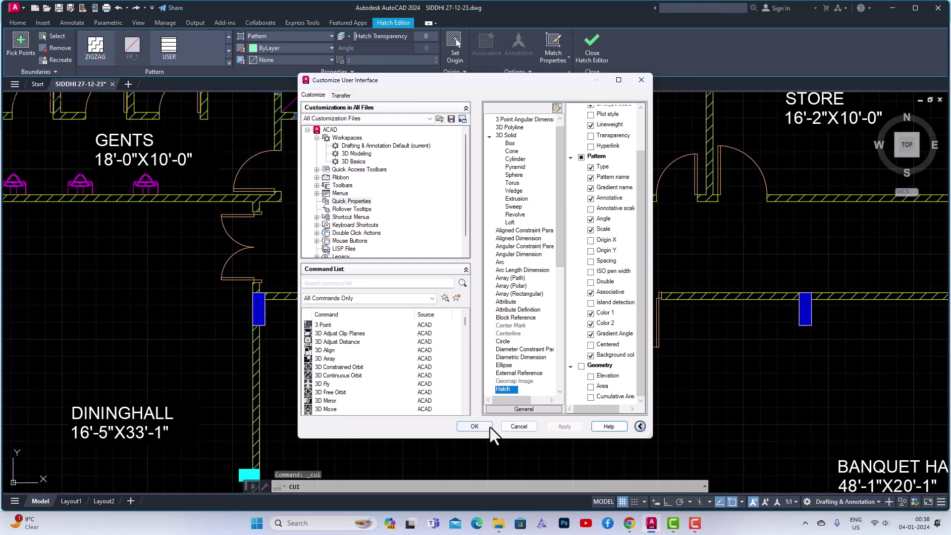
left_click(476, 427)
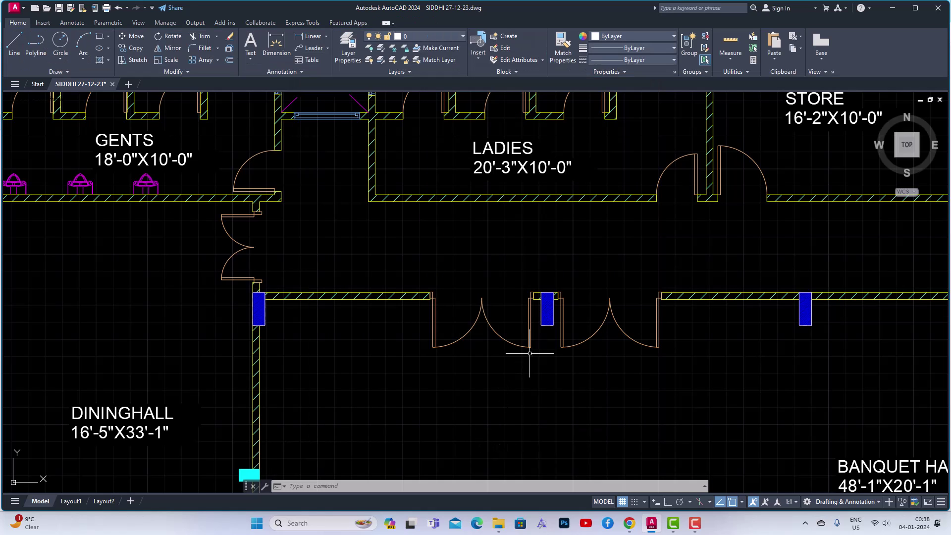
Review the wall hatch's new linetype and lineweight entries, then select the 20'-3"X10'-0" MText label
scroll(540, 197, "up", 3)
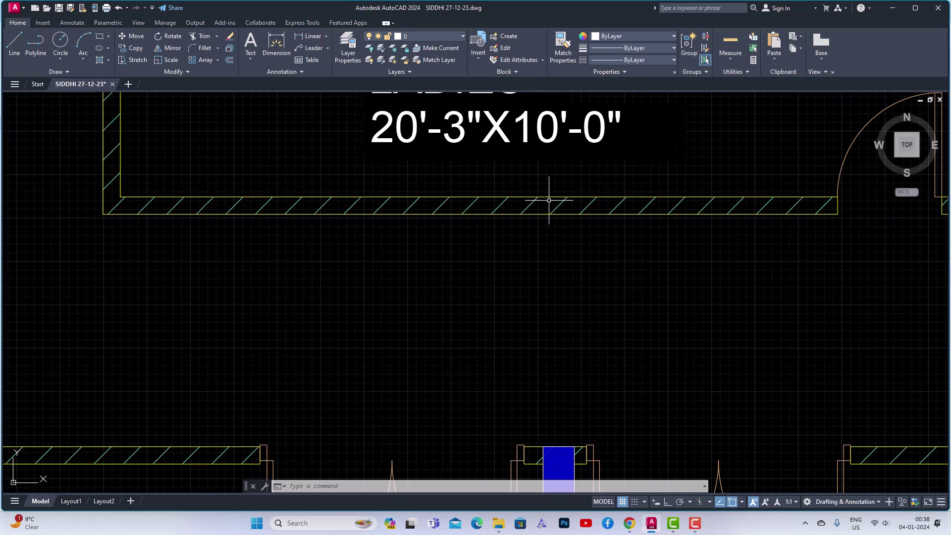
left_click(557, 205)
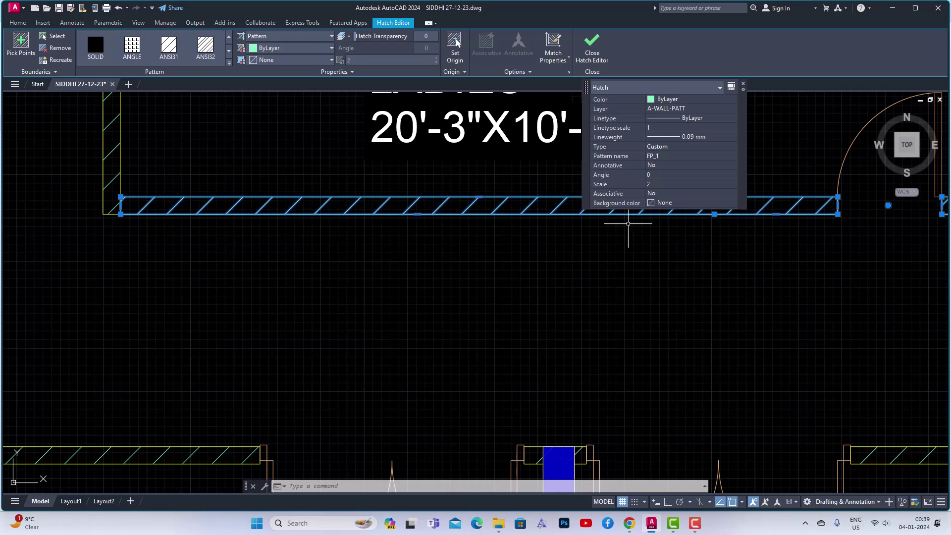
left_click(539, 275)
key("Escape")
key("Escape")
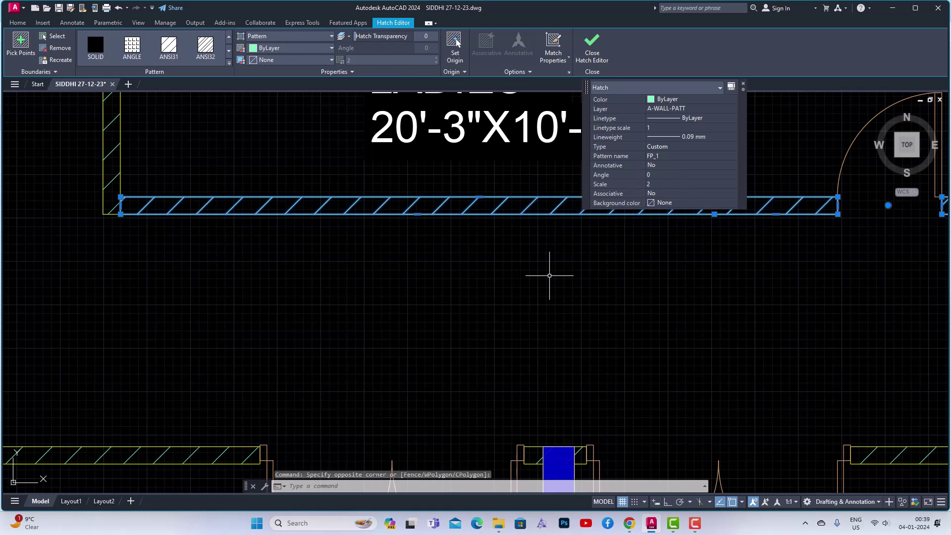
left_click(540, 135)
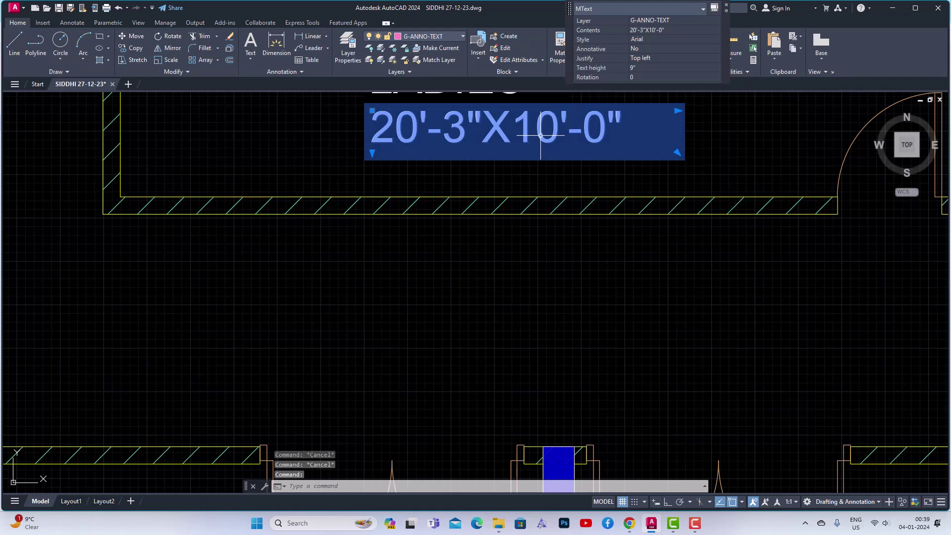
Check Linetype scale, Lineweight and Plot style for MText in CUI and apply the changes
left_click(714, 8)
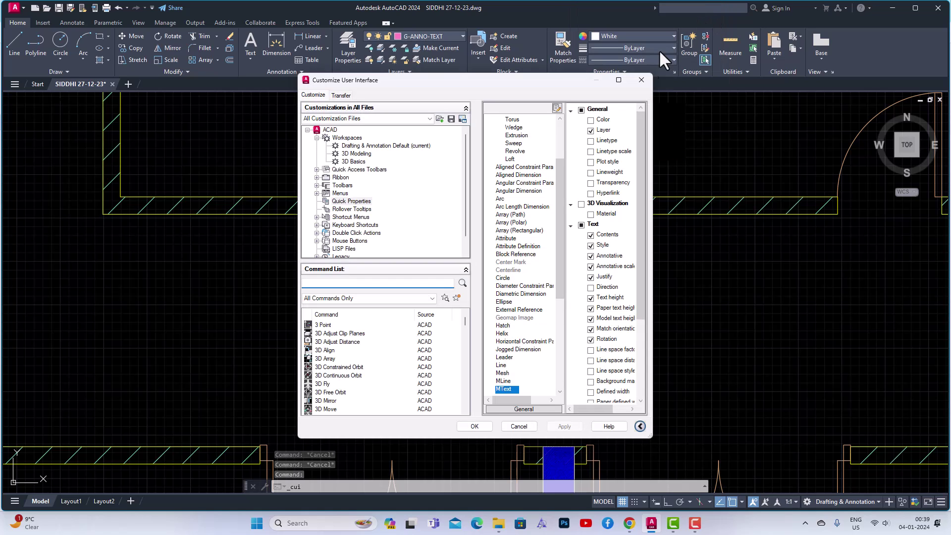
left_click(591, 151)
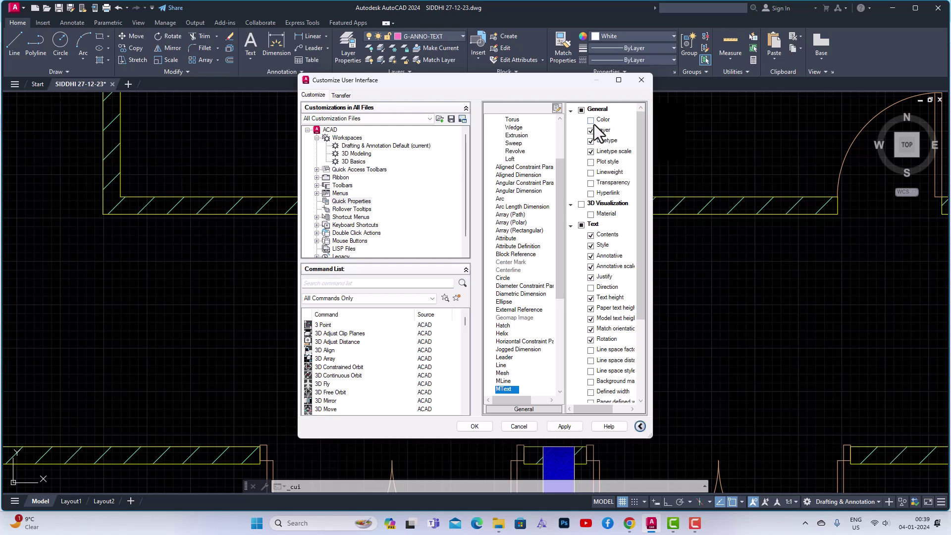
left_click(590, 173)
left_click(590, 162)
scroll(601, 357, "down", 3)
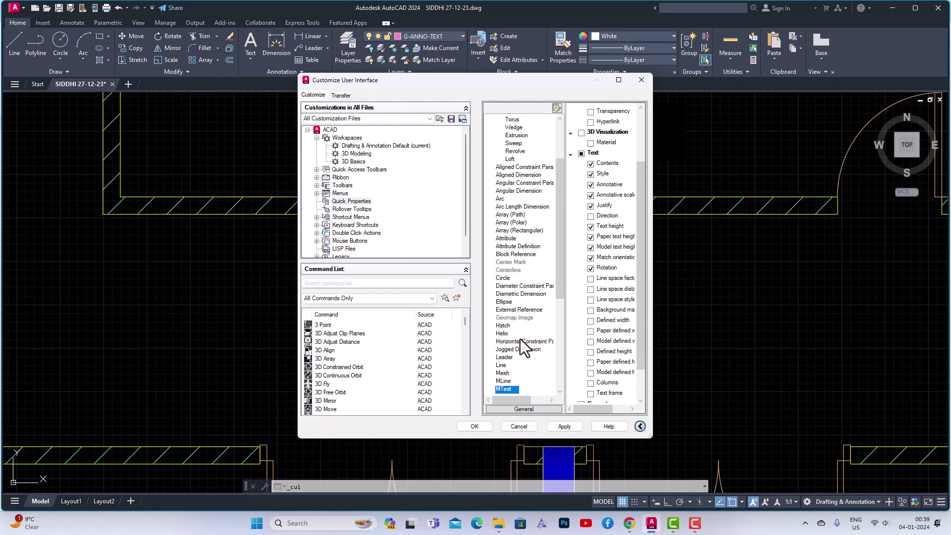
left_click(564, 427)
Close CUI with OK, then select the LADIES 20'-3"X10'-0" label to see Color, Linetype scale, Plot style and Lineweight
left_click(483, 426)
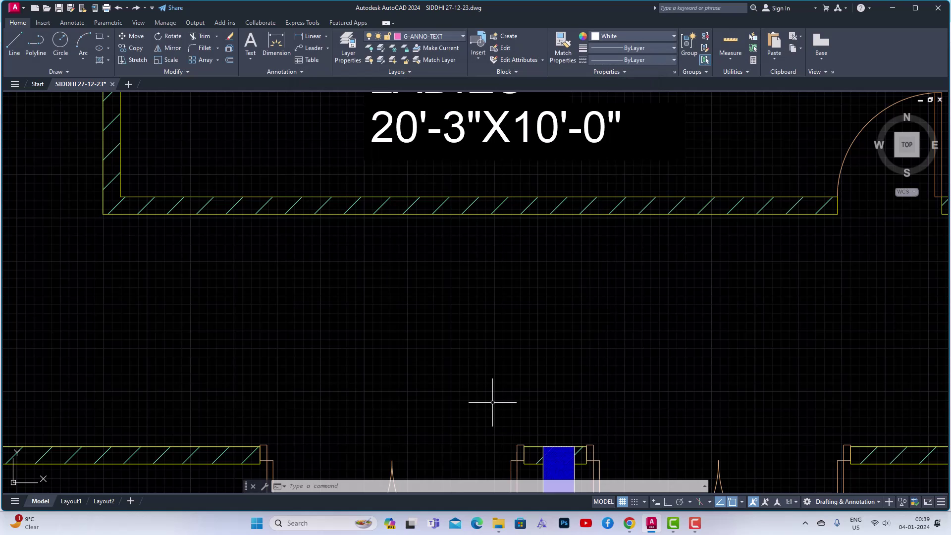
scroll(505, 319, "down", 3)
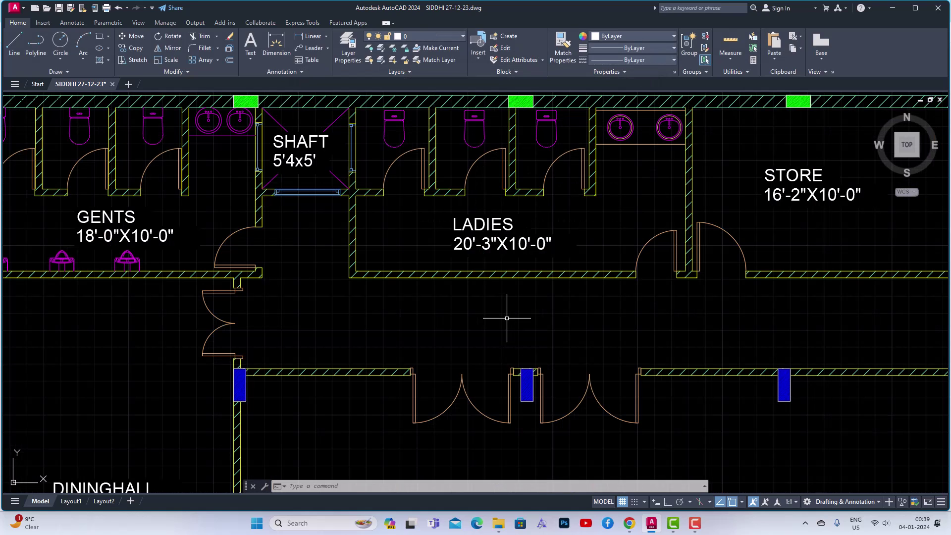
left_click(501, 244)
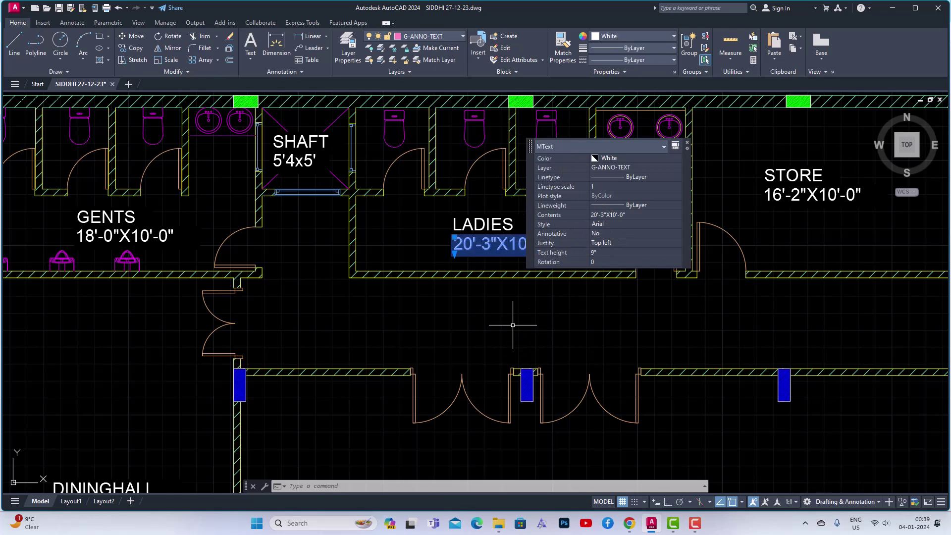
scroll(513, 325, "down", 4)
scroll(512, 325, "up", 4)
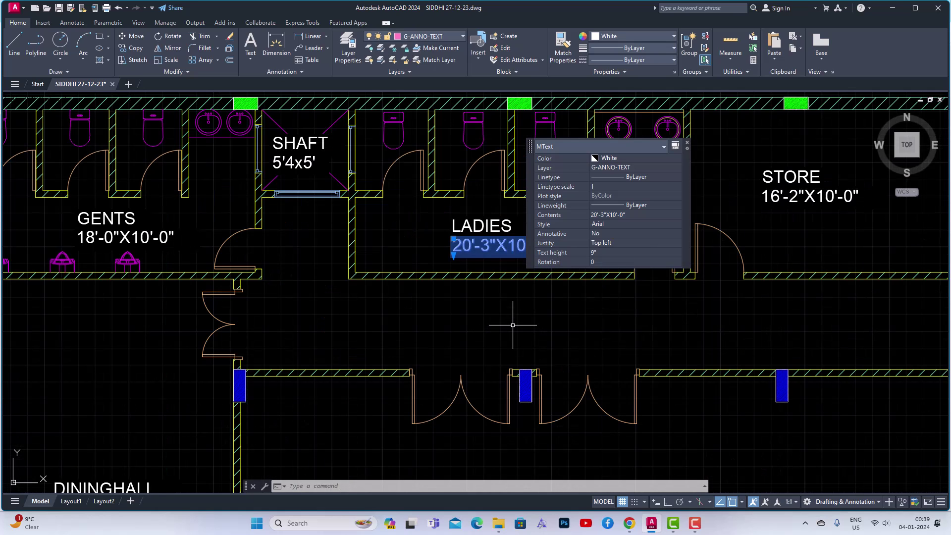